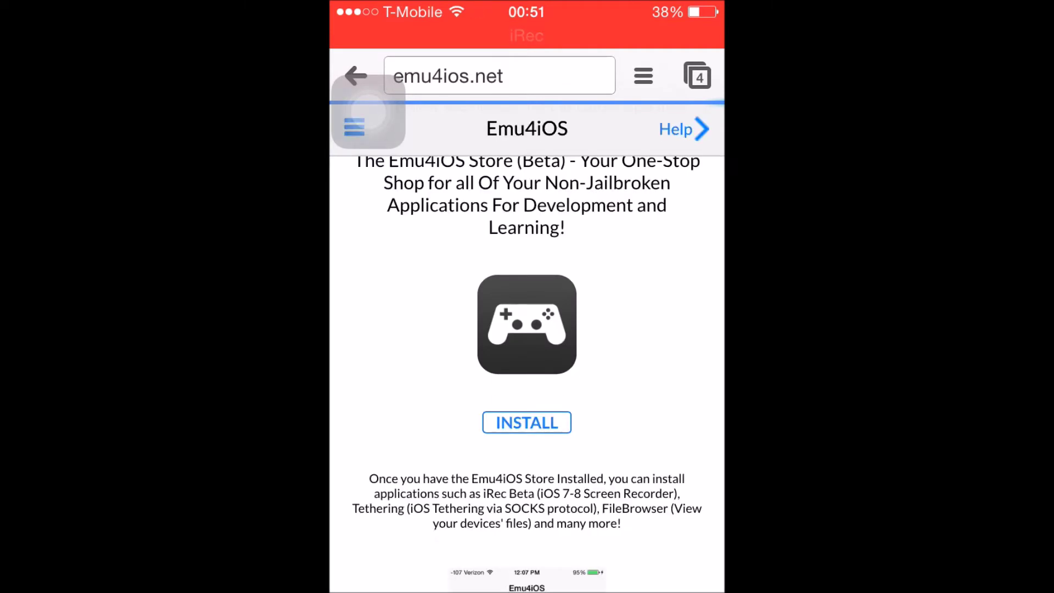
Open the AssistiveTouch menu over the Emu4iOS Store (Beta) page on emu4ios.net.
{"action": "left_click", "coordinate": [368, 112]}
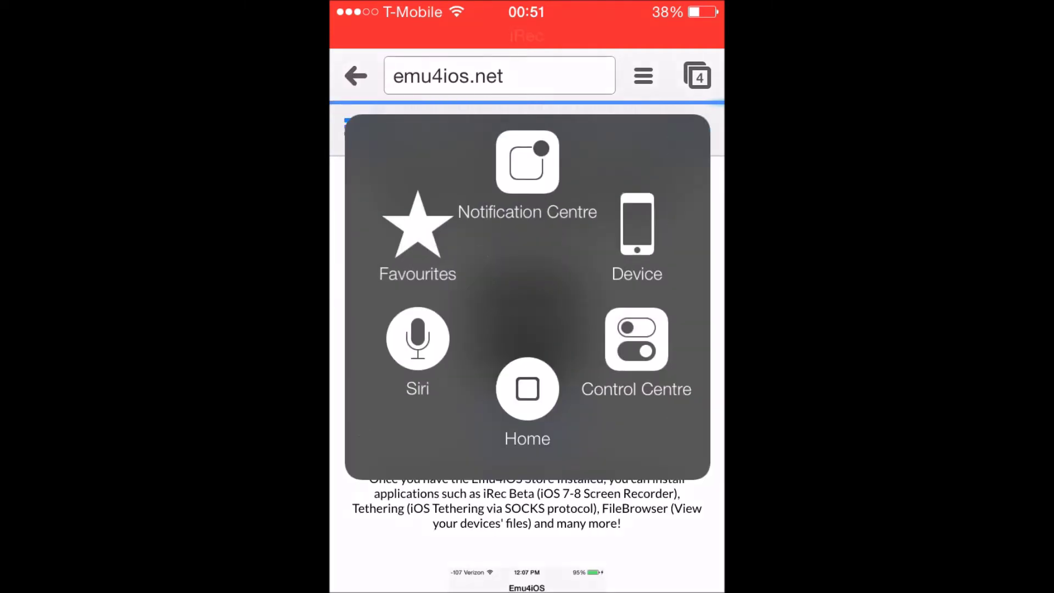
Launch Emu4iOS Store from the home screen and view the iRec Beta details page.
{"action": "left_click", "coordinate": [527, 389]}
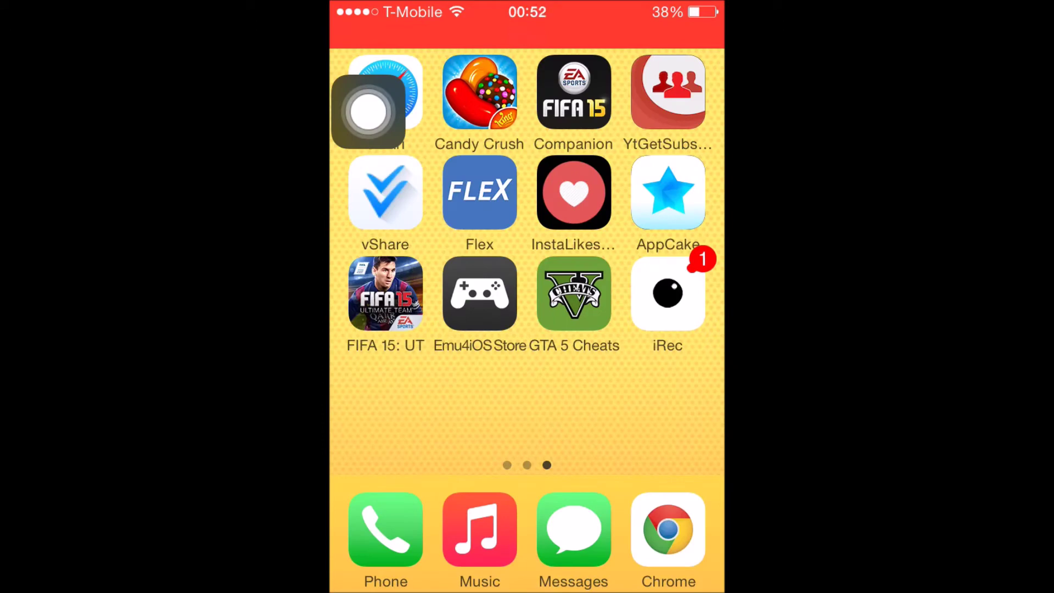
{"action": "left_click", "coordinate": [480, 293]}
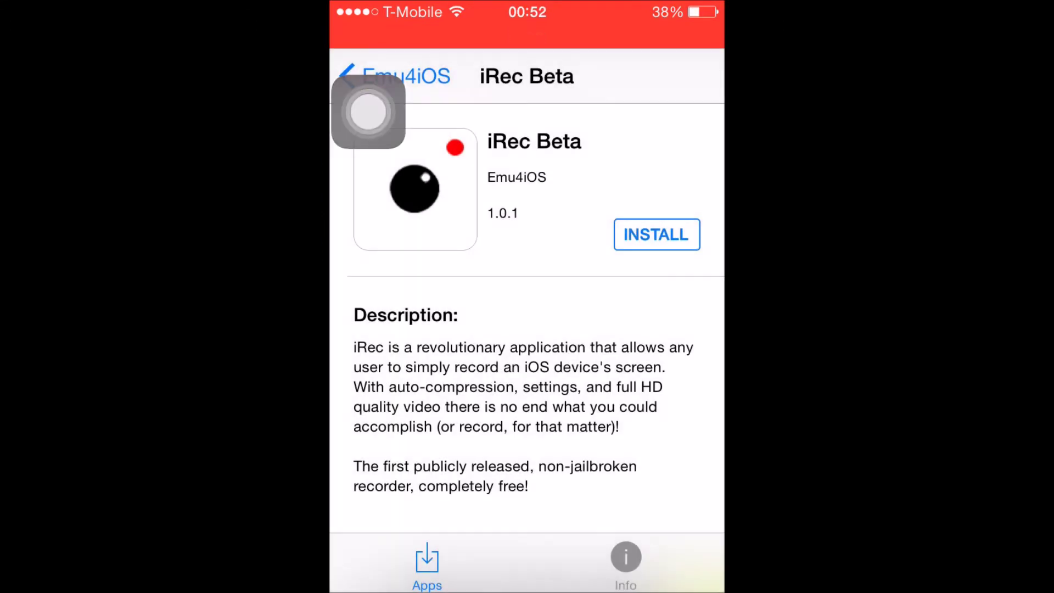
{"action": "left_click", "coordinate": [396, 76]}
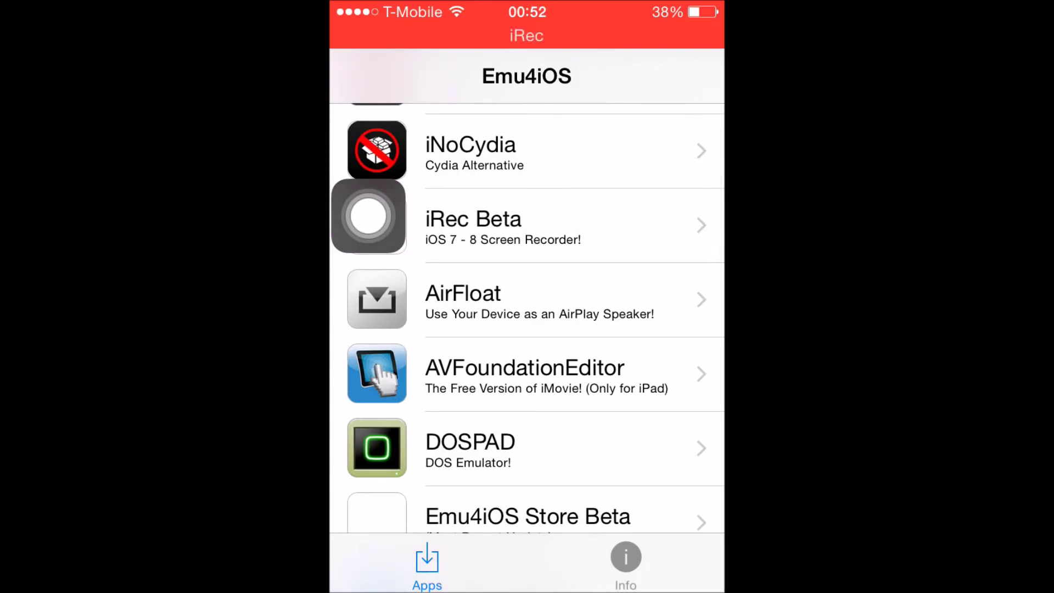
{"action": "left_click", "coordinate": [527, 225]}
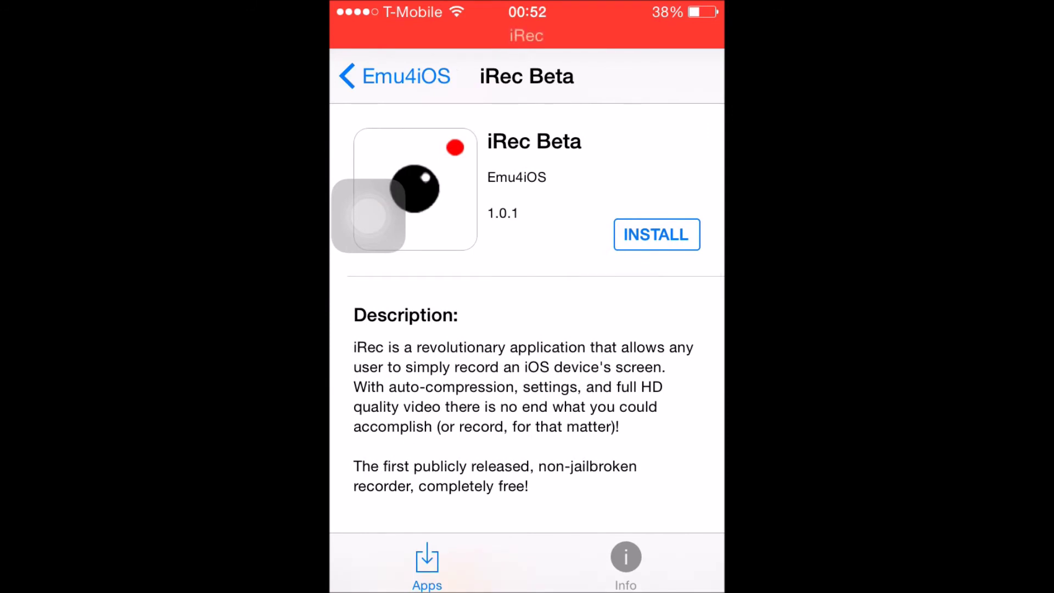
Return to the home screen via AssistiveTouch and launch the iRec screen recorder.
{"action": "left_click", "coordinate": [369, 215]}
{"action": "left_click", "coordinate": [527, 388]}
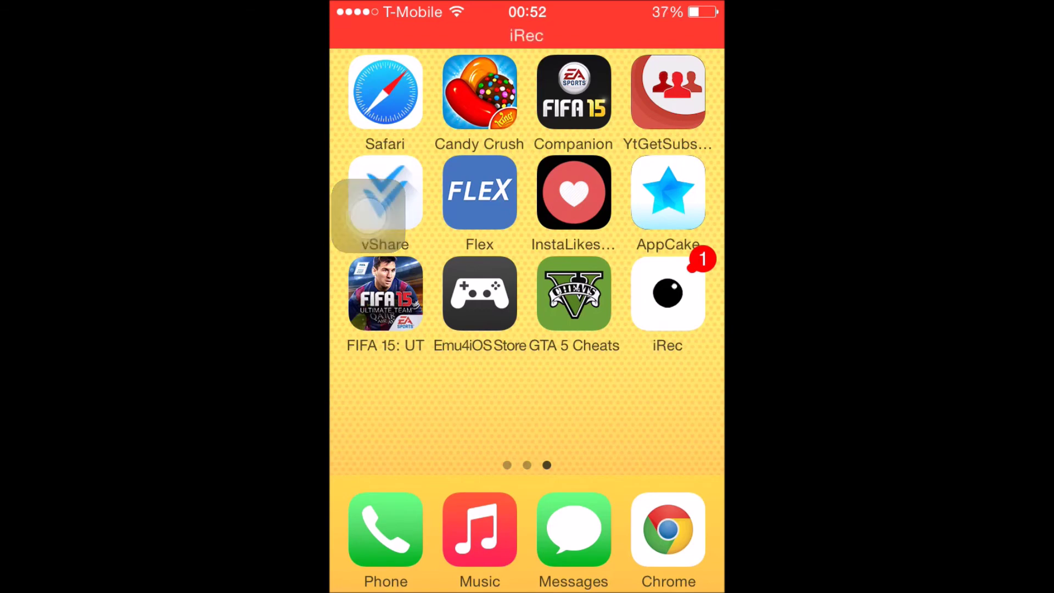
{"action": "left_click", "coordinate": [667, 292]}
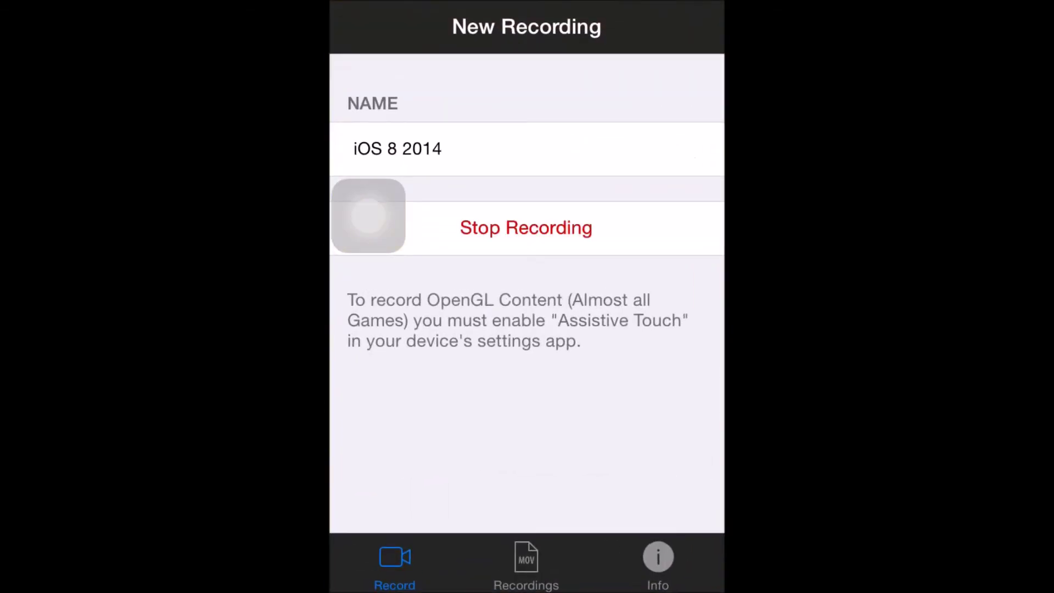